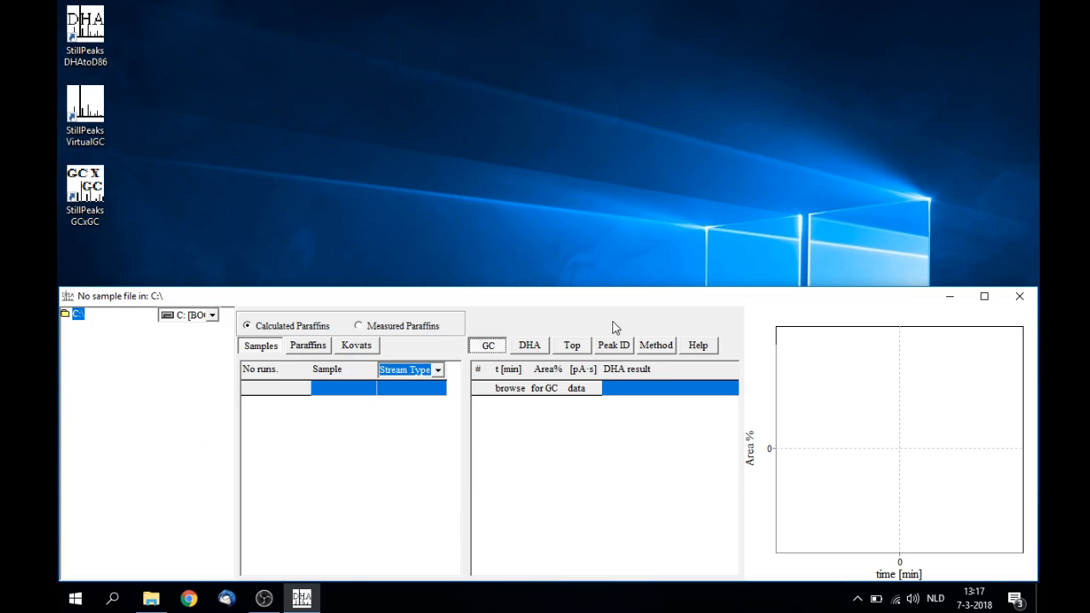
Select DHAtoD86 as the default method in Virtual GC, save it, and return to the sample window
left_click(652, 348)
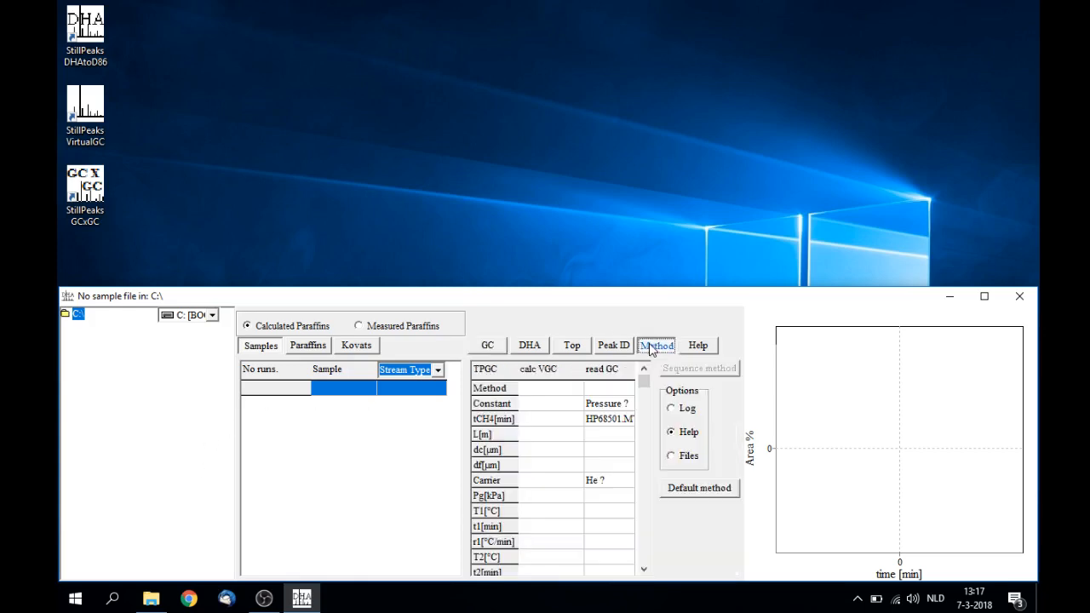
left_click(712, 492)
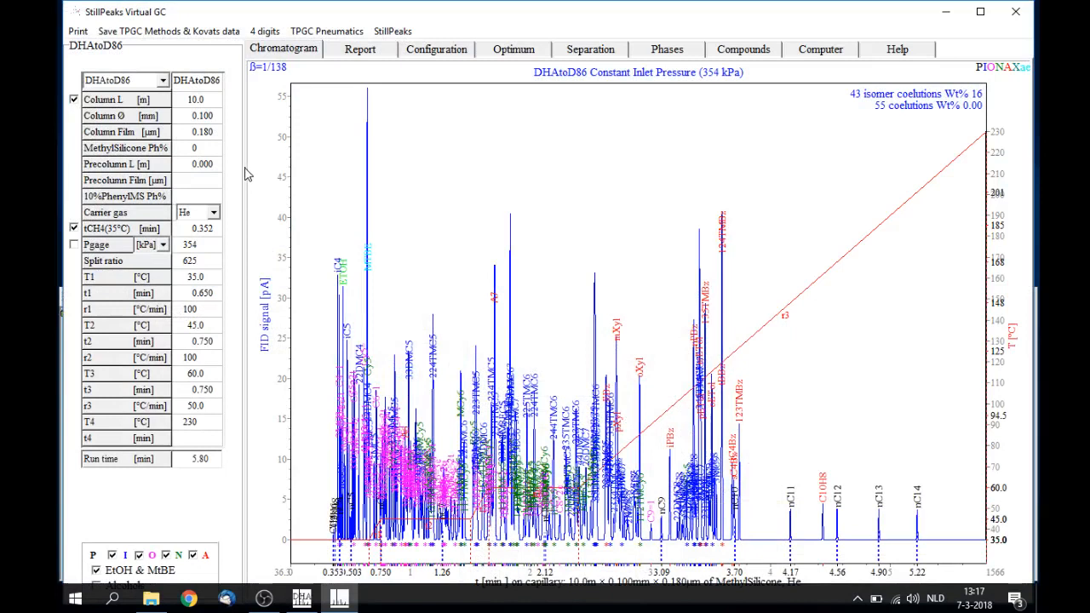
left_click(163, 82)
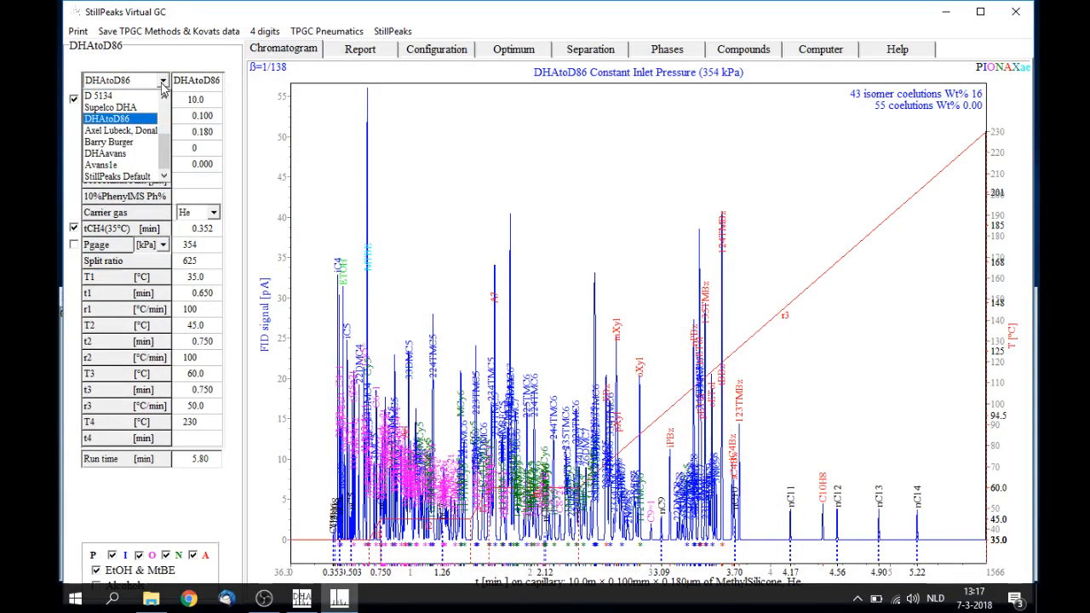
left_click(140, 119)
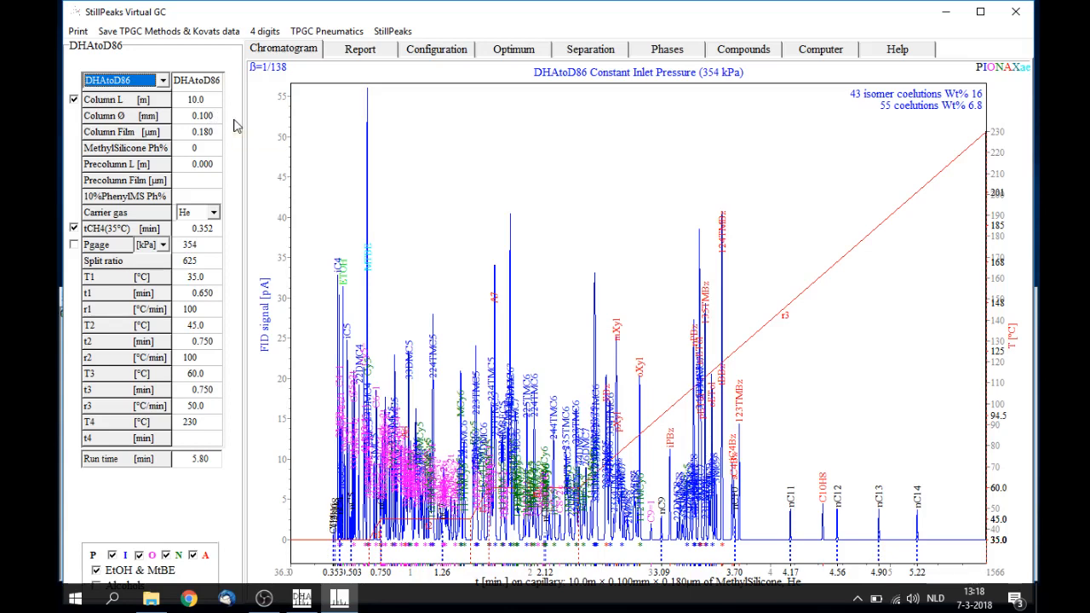
left_click(171, 35)
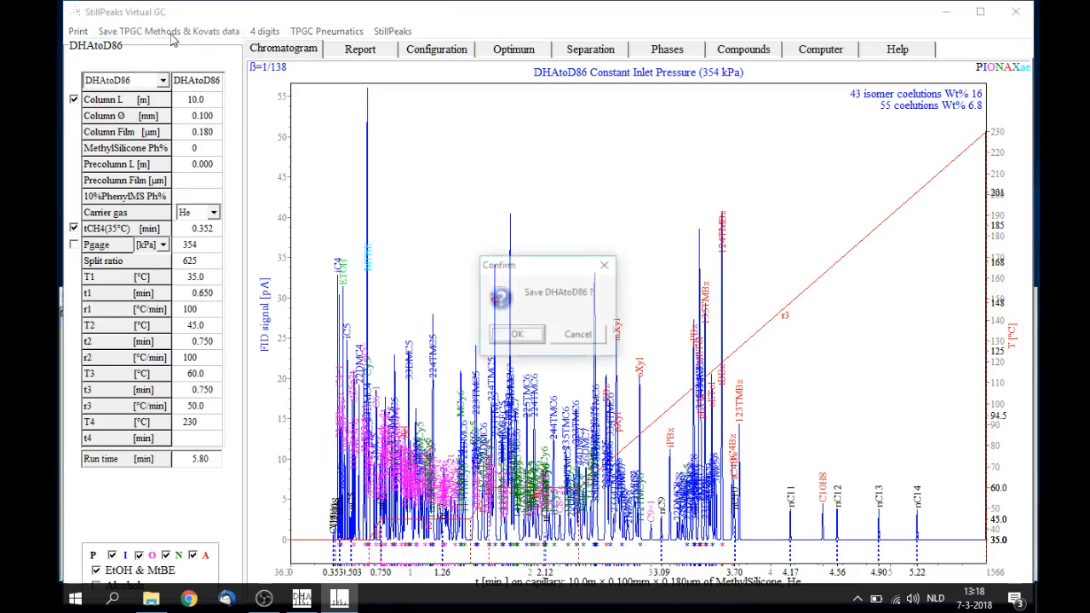
left_click(513, 336)
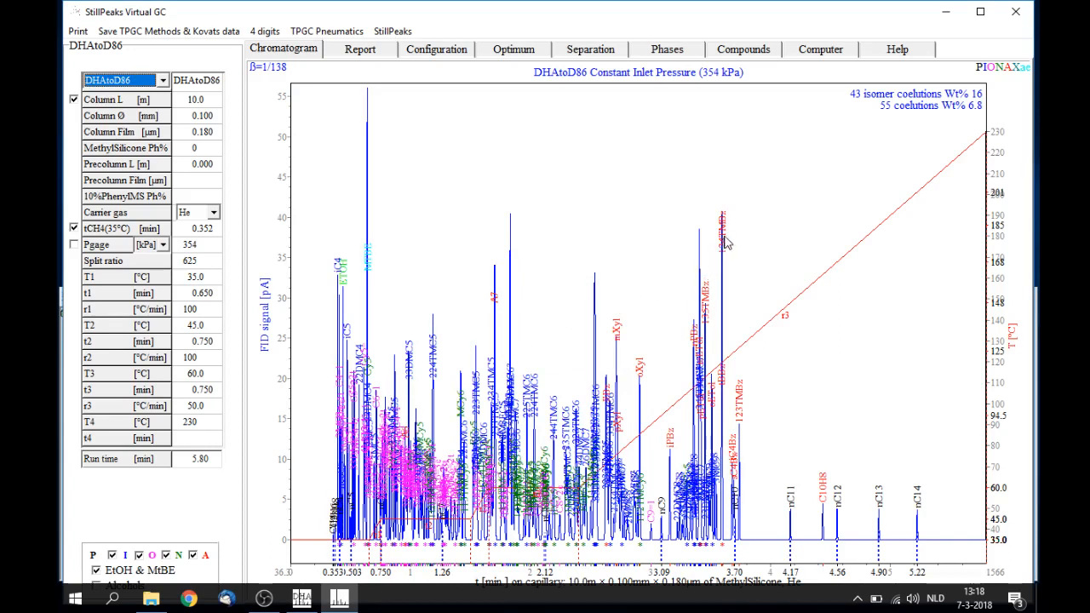
left_click(1016, 12)
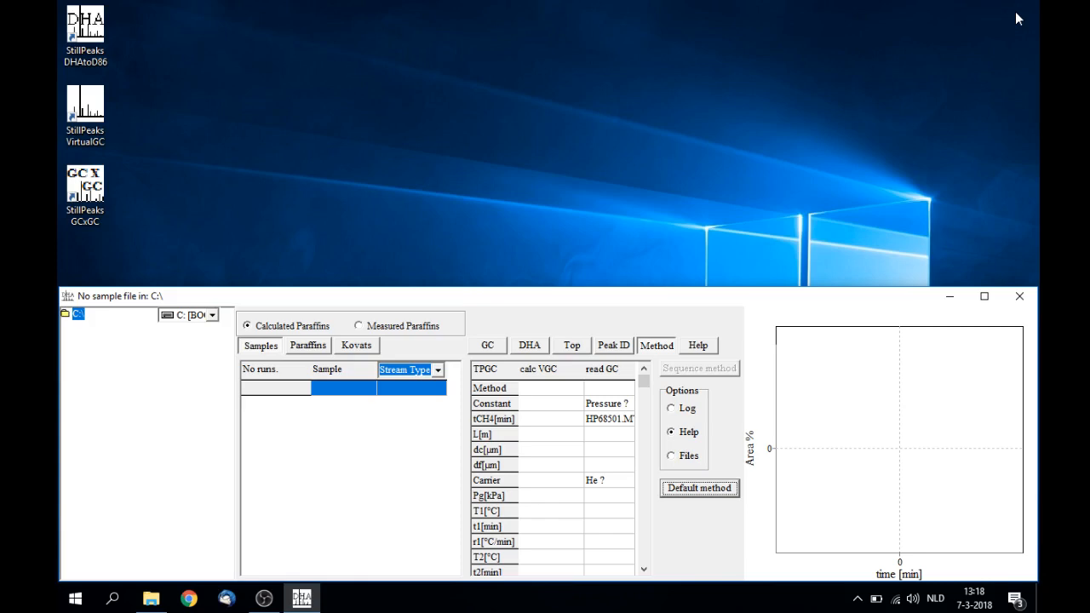
Maximize the sample window and load the sample sequence from C:\StillPeaks\1\TestSamples\A
left_click(985, 297)
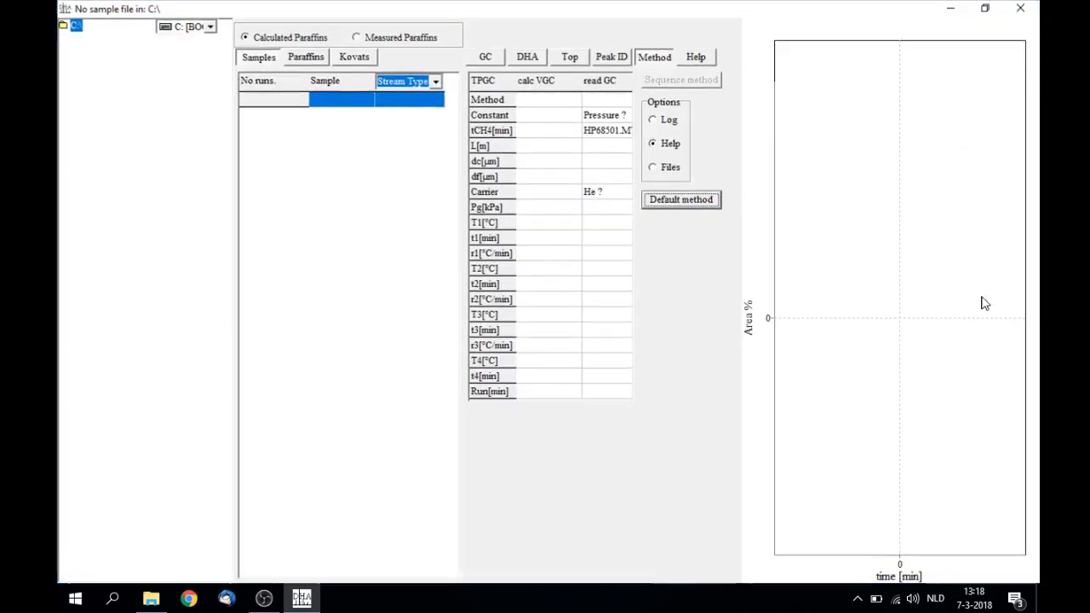
double_click(75, 25)
double_click(95, 148)
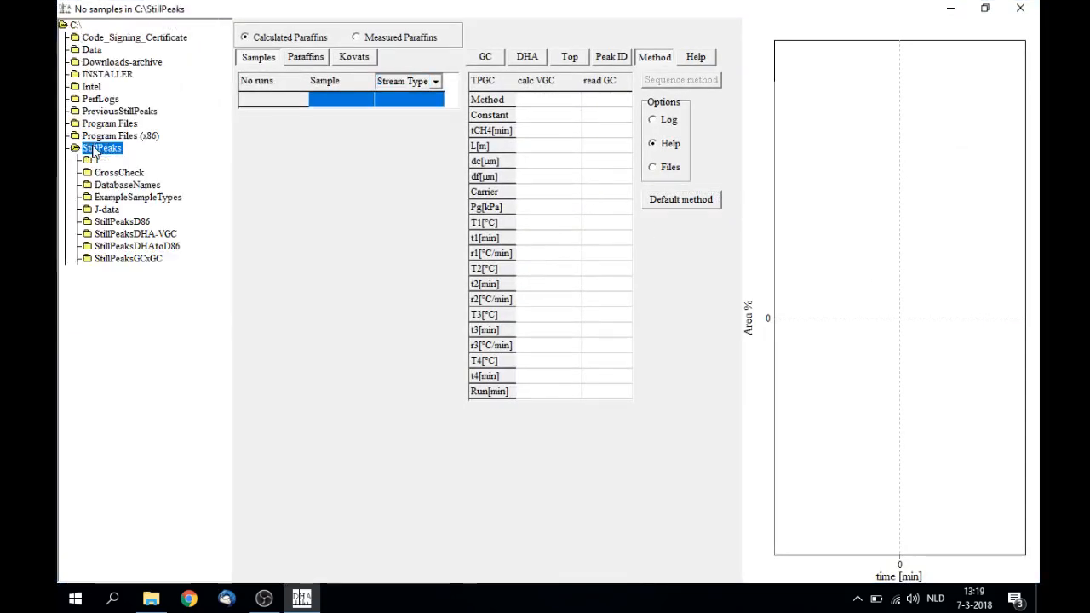
double_click(96, 161)
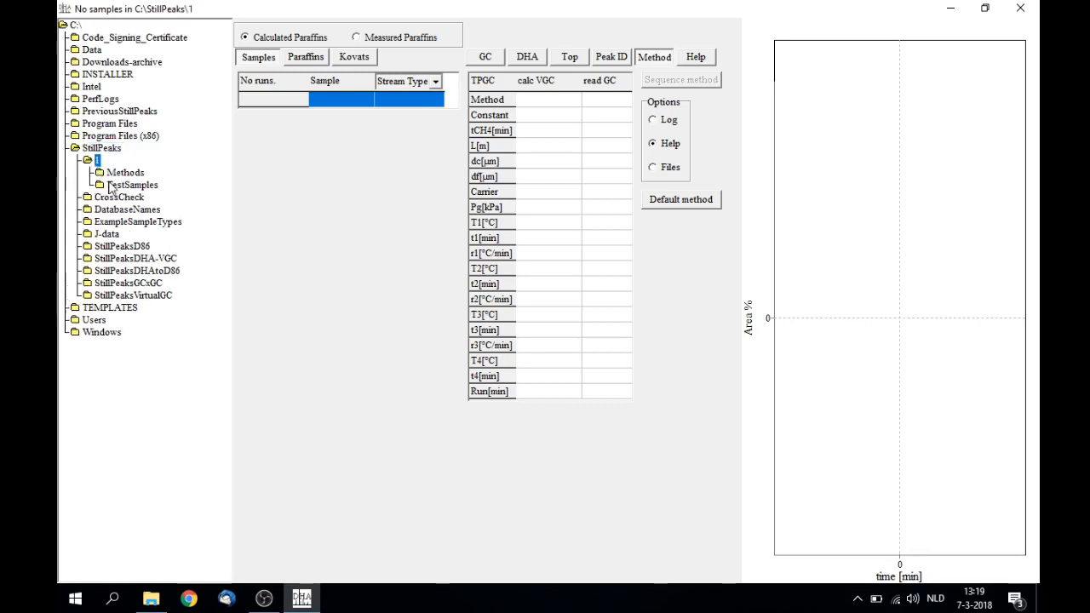
double_click(113, 185)
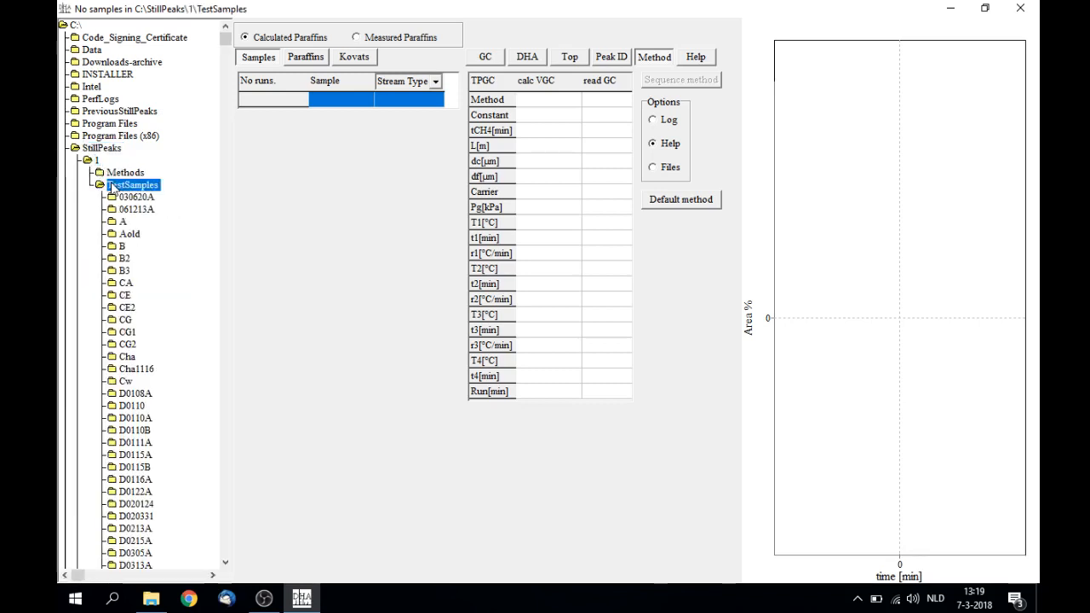
left_click(122, 222)
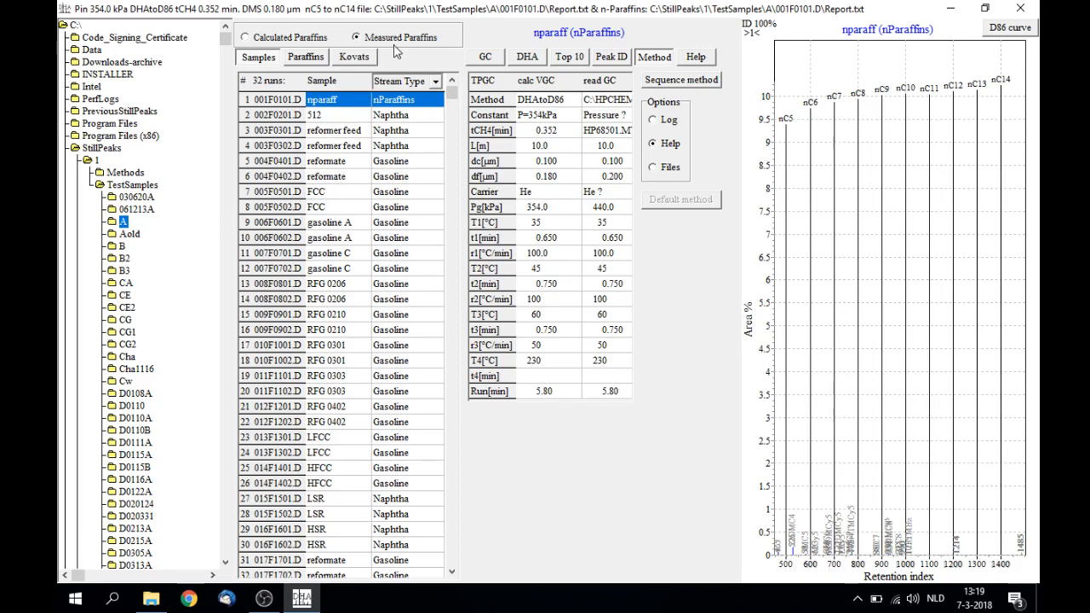
Compare the nparaff chromatogram of sequence A with calculated and measured paraffins, ending on measured paraffins
left_click(291, 40)
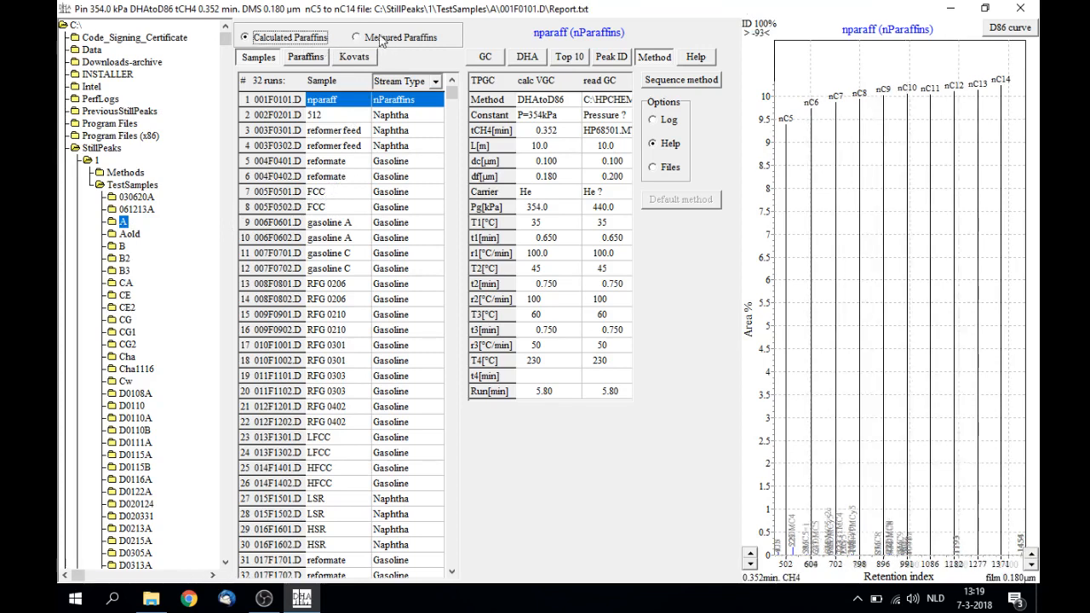
left_click(383, 40)
left_click(294, 40)
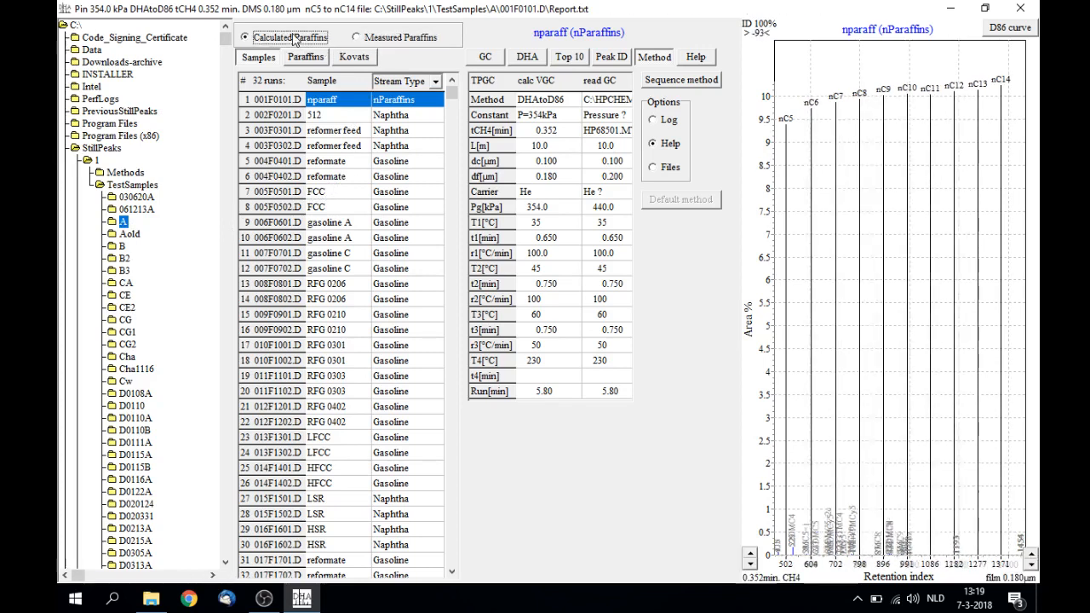
left_click(375, 41)
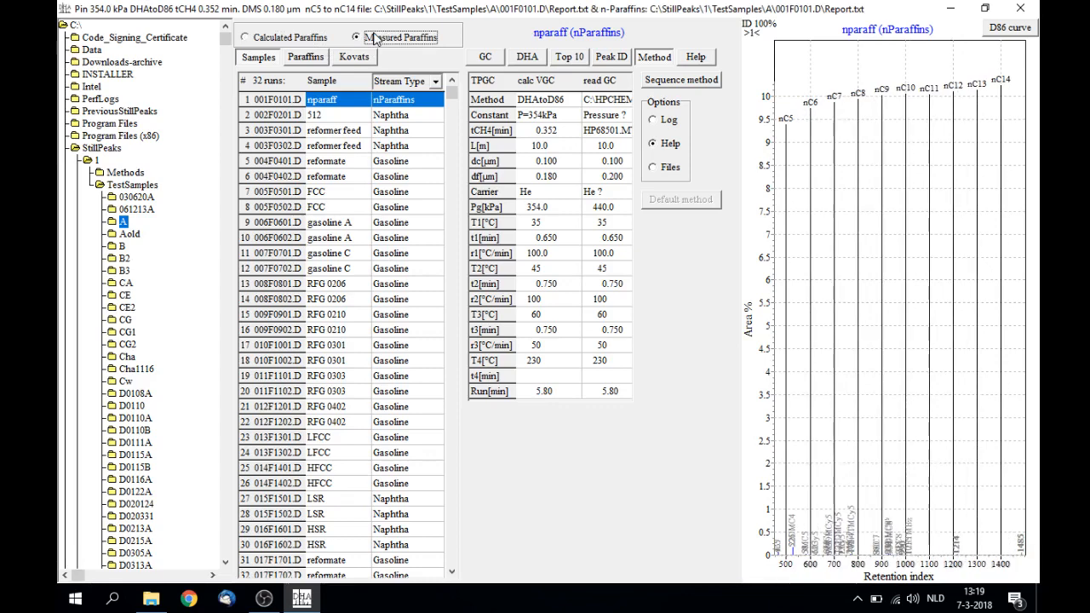
Load sample sequence B and apply measured paraffins from nParaffinsMeasured.csv in folder A as its n-alkane standard
left_click(121, 247)
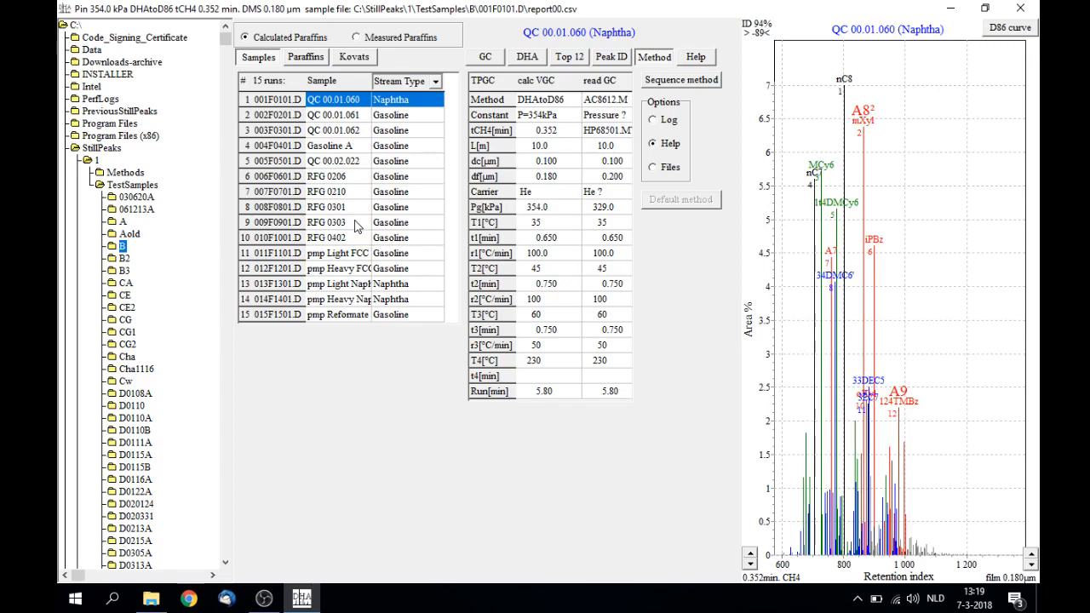
left_click(367, 40)
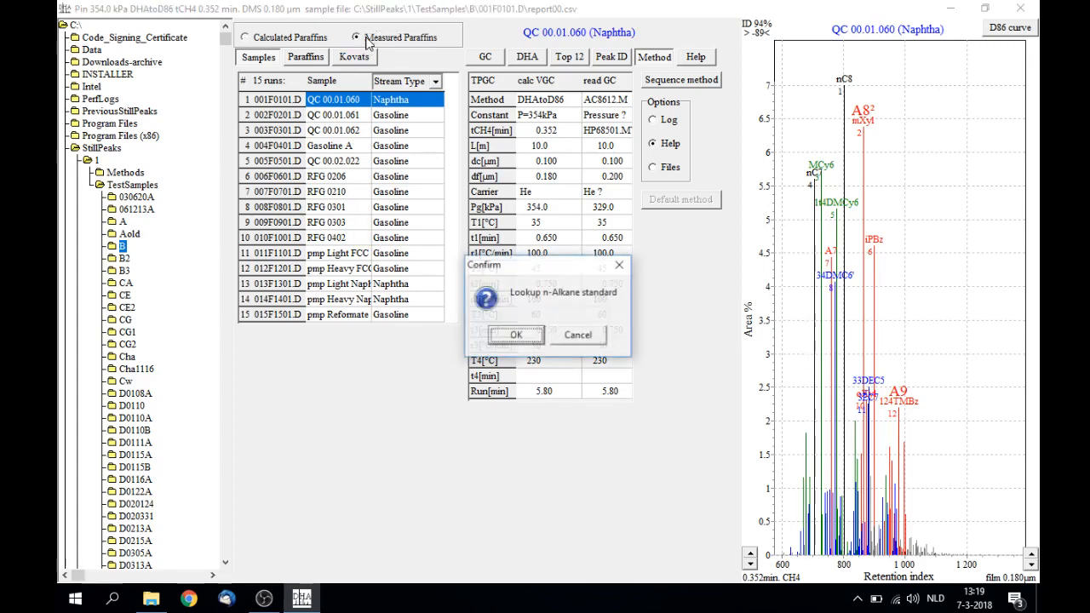
left_click(517, 335)
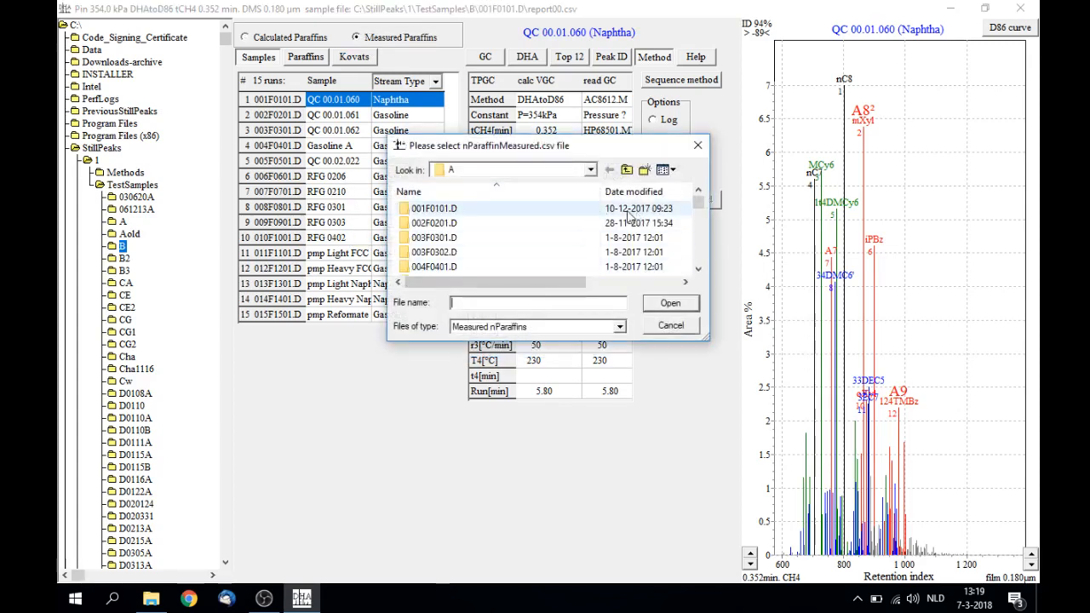
left_click_drag(700, 206, 700, 257)
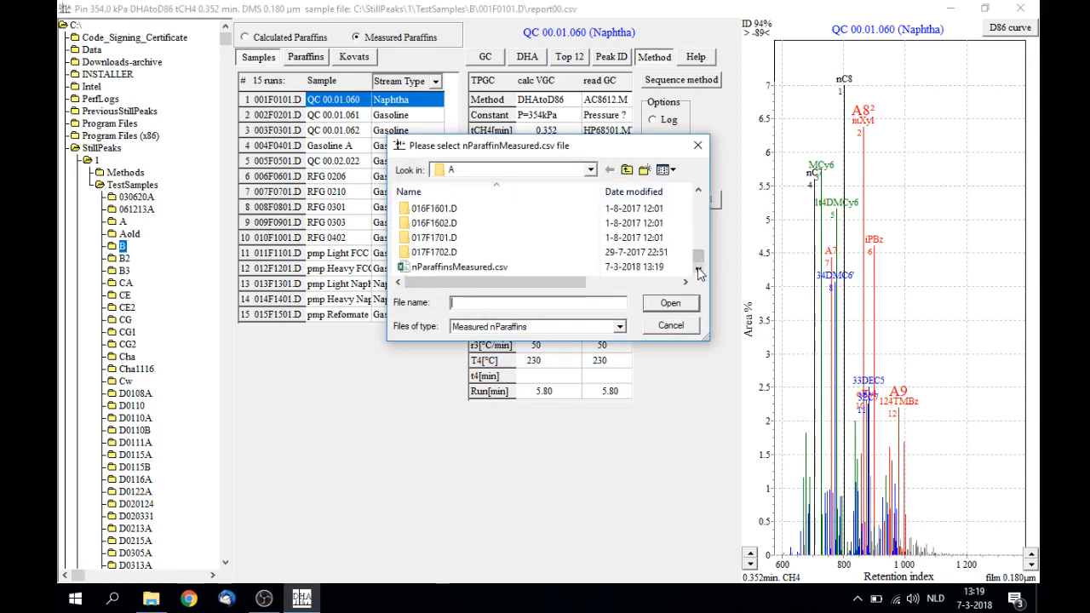
left_click(442, 268)
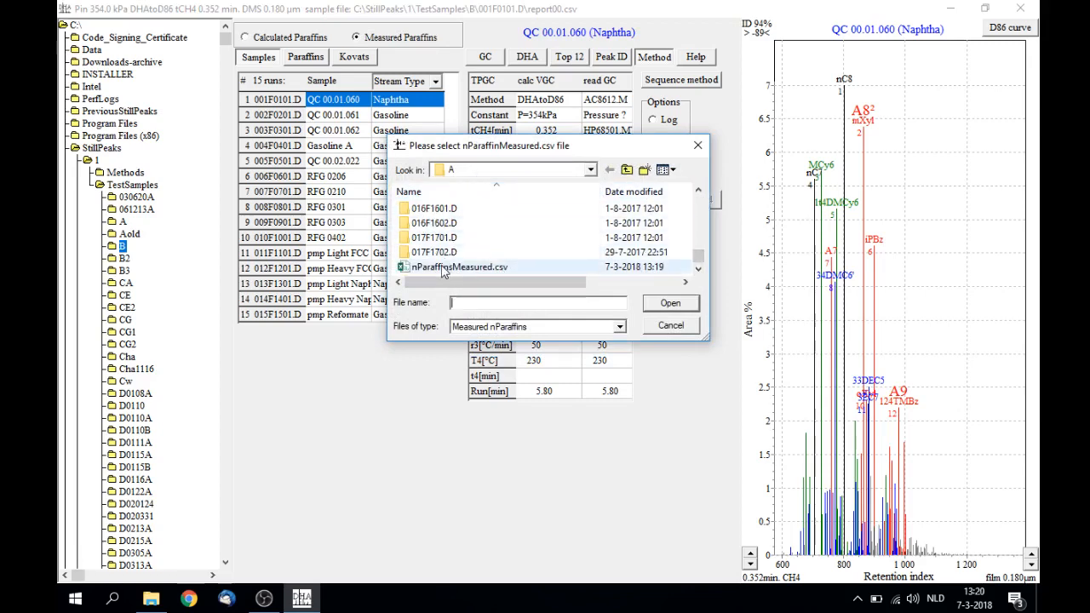
left_click(660, 303)
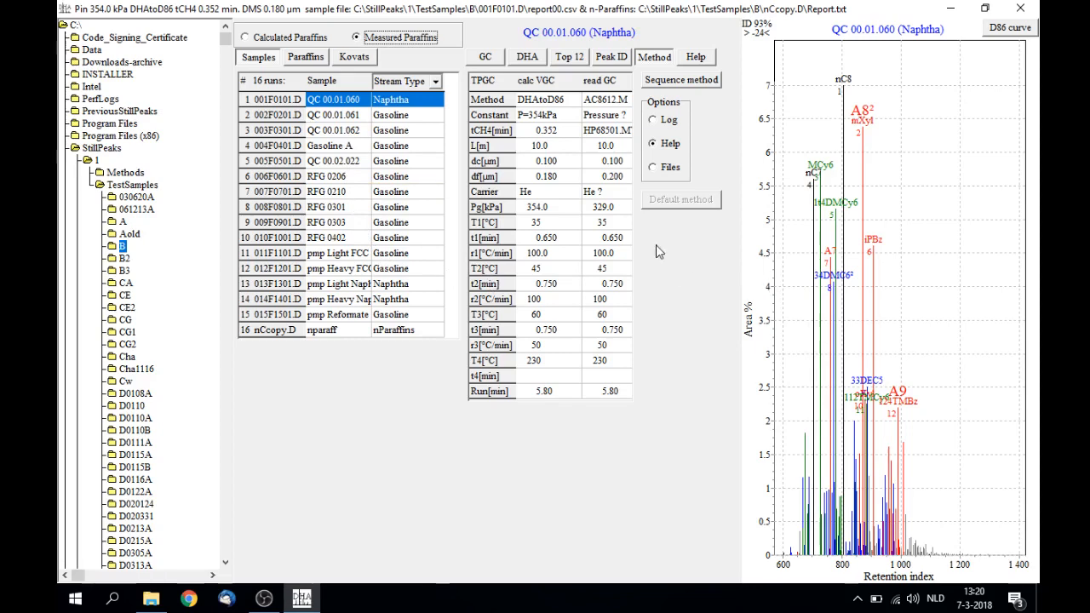
Examine the QC 00.01.060 results: GC peaks, DHA, Top 12, the Peak ID patterns, PIONA, streams and sample reports, and the method parameters
left_click(492, 62)
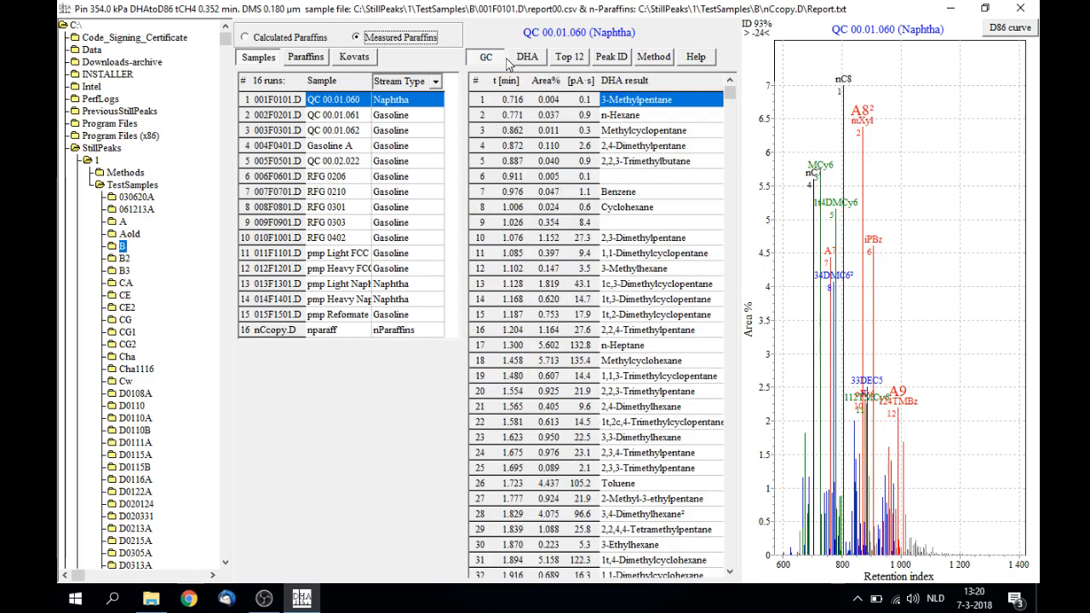
left_click(525, 60)
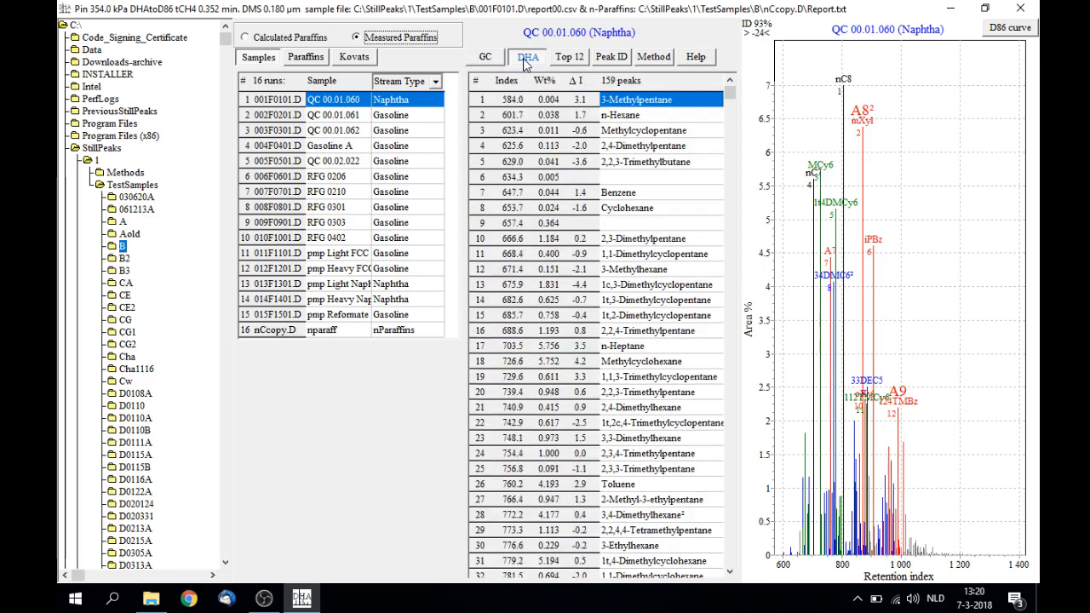
left_click(571, 61)
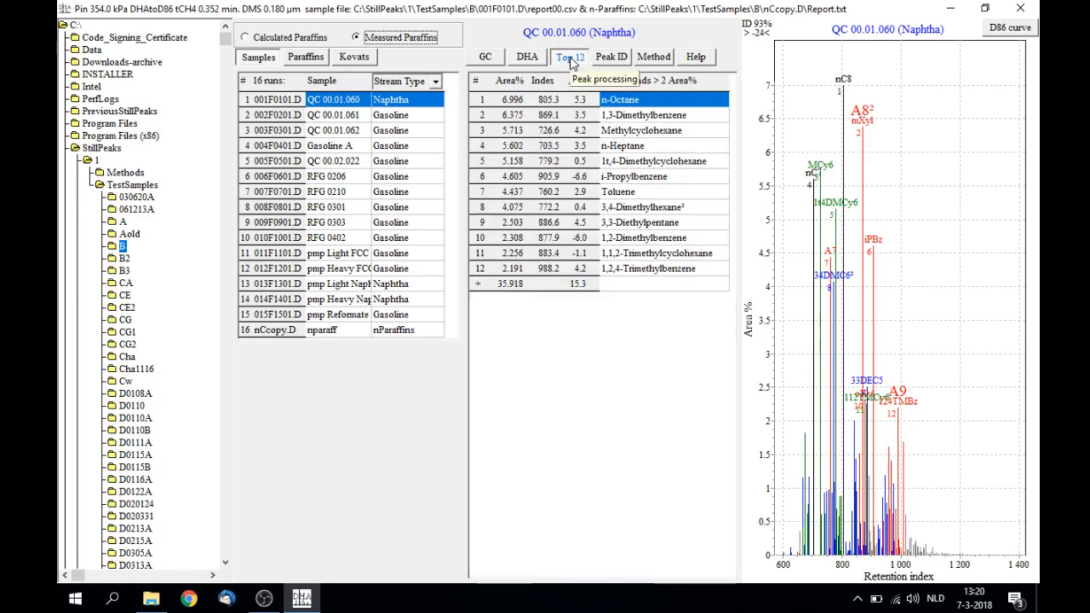
left_click(603, 60)
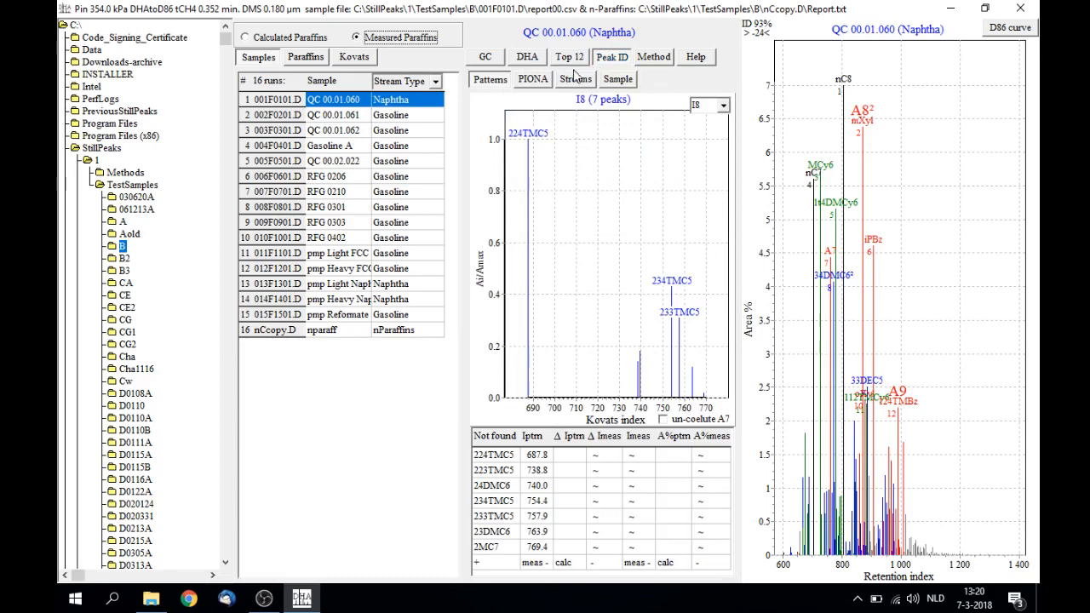
left_click(530, 84)
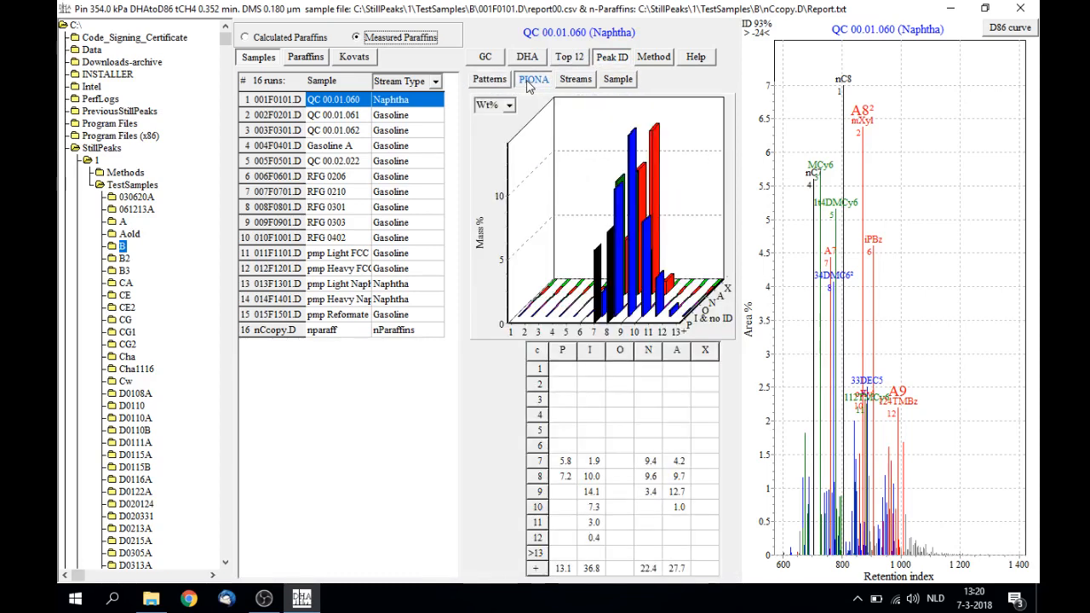
left_click(574, 81)
left_click(612, 83)
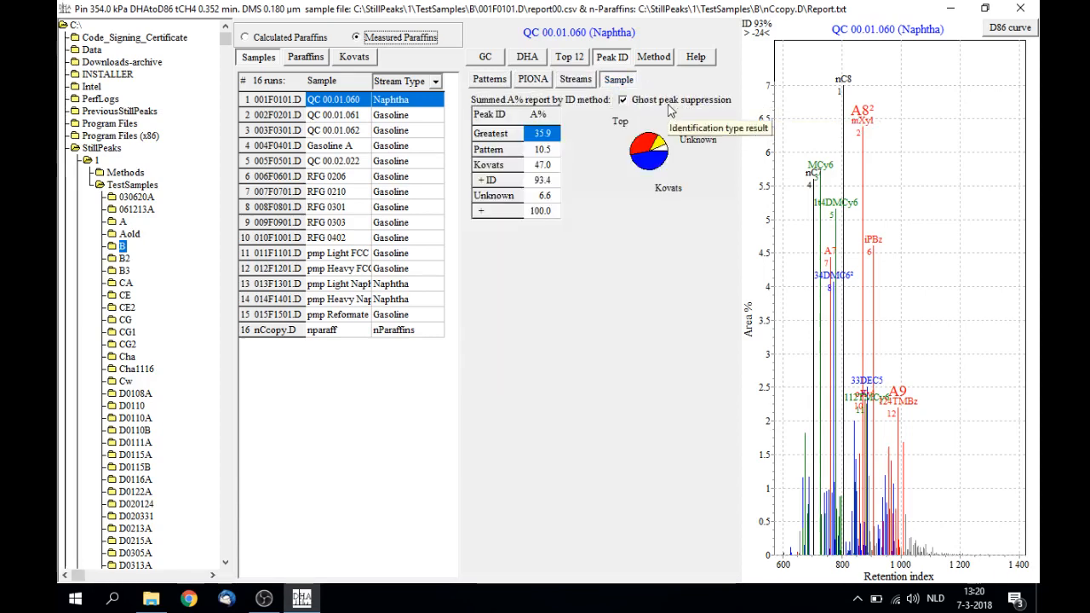
left_click(656, 60)
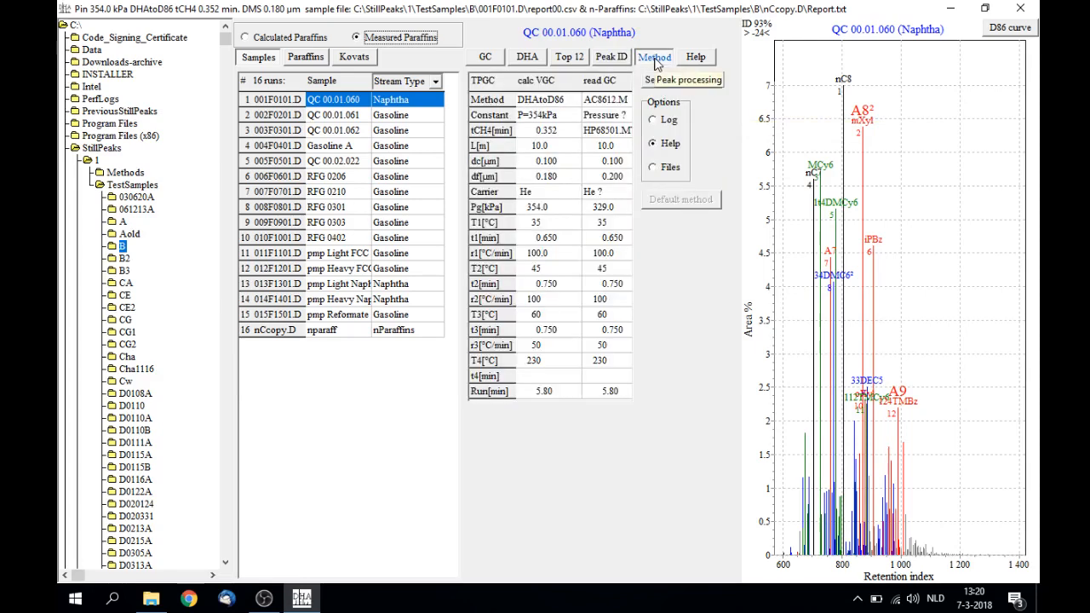
Show the DHA results with calculated paraffins and try a film thickness of 0.181 µm without applying it to sequence B
left_click(525, 56)
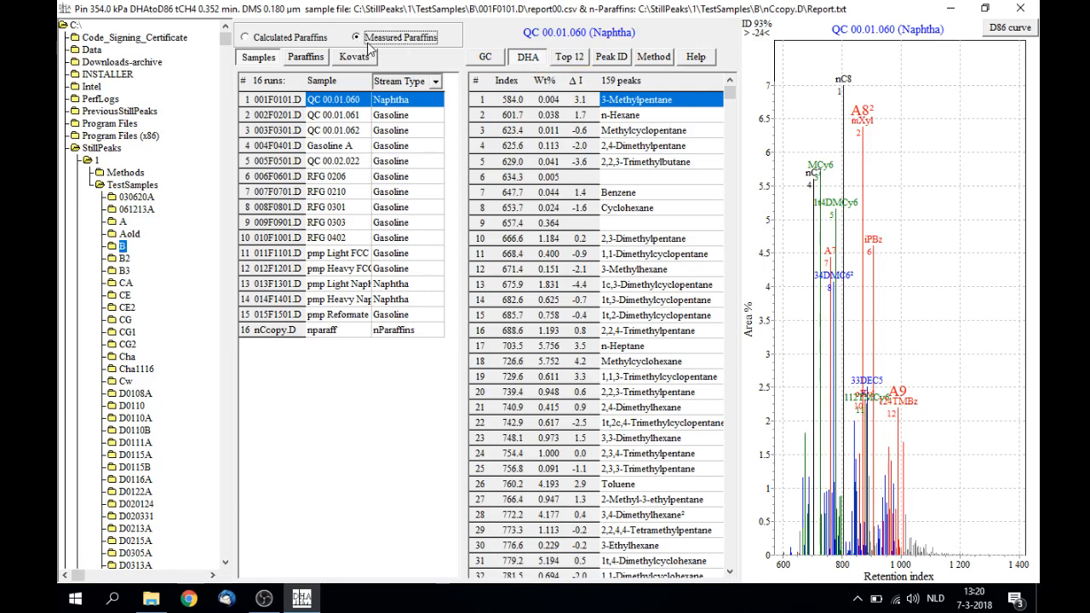
left_click(299, 39)
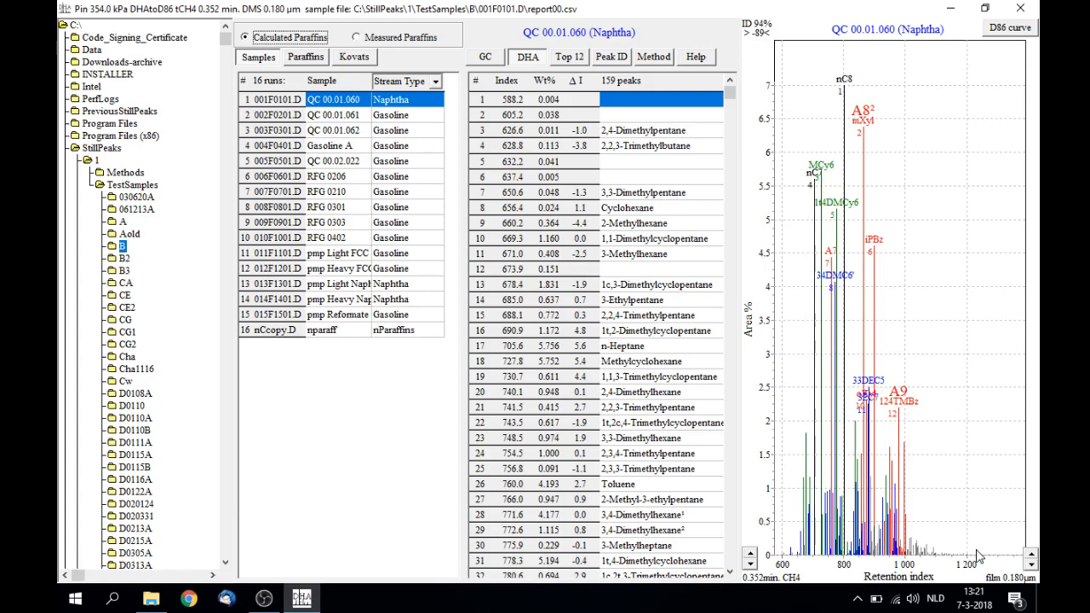
left_click(1031, 553)
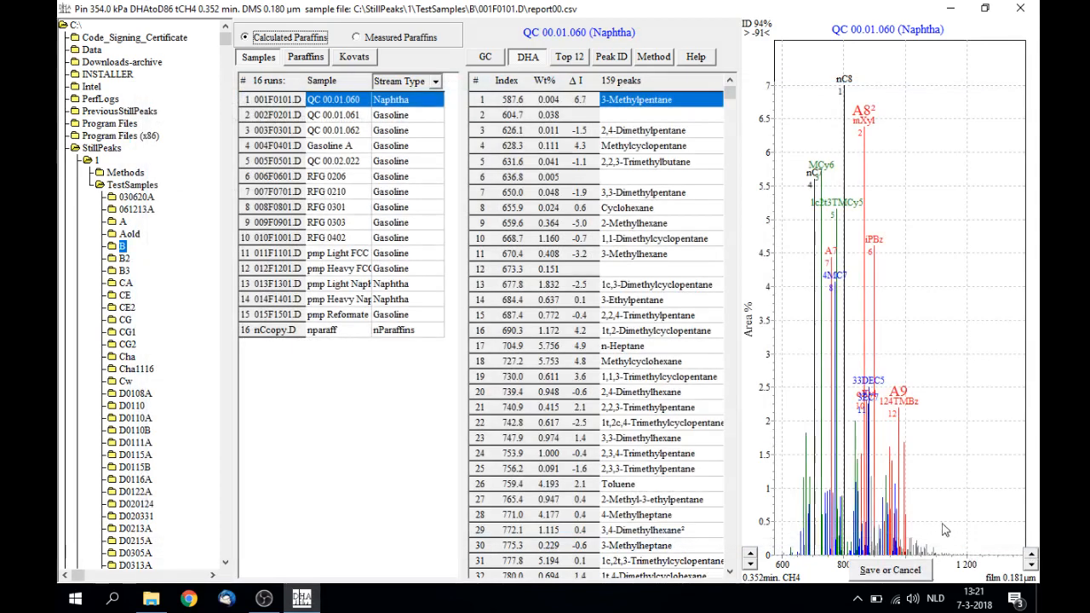
left_click(886, 575)
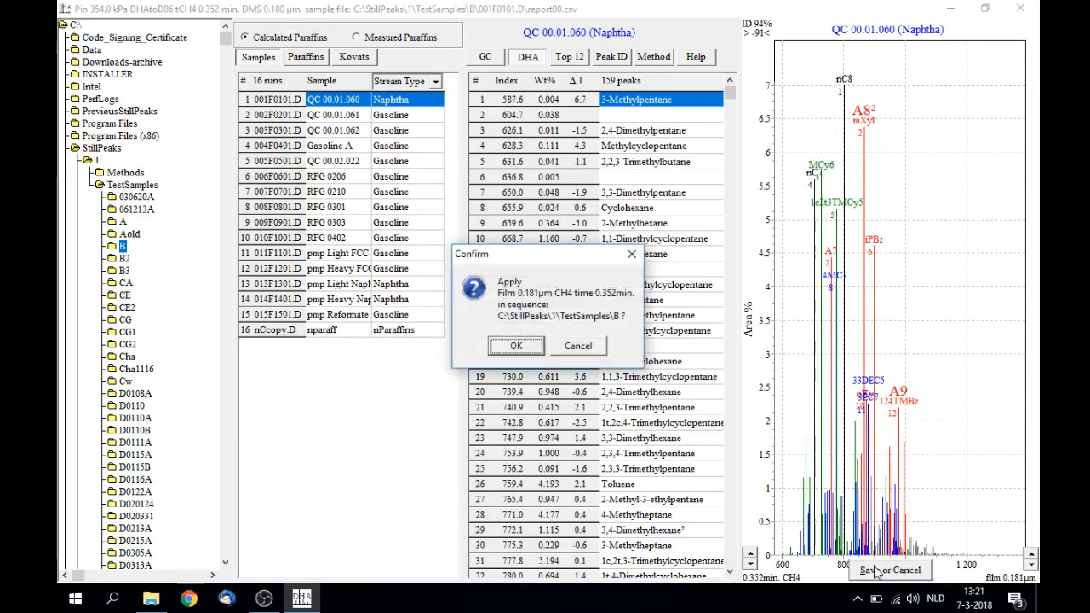
left_click(578, 347)
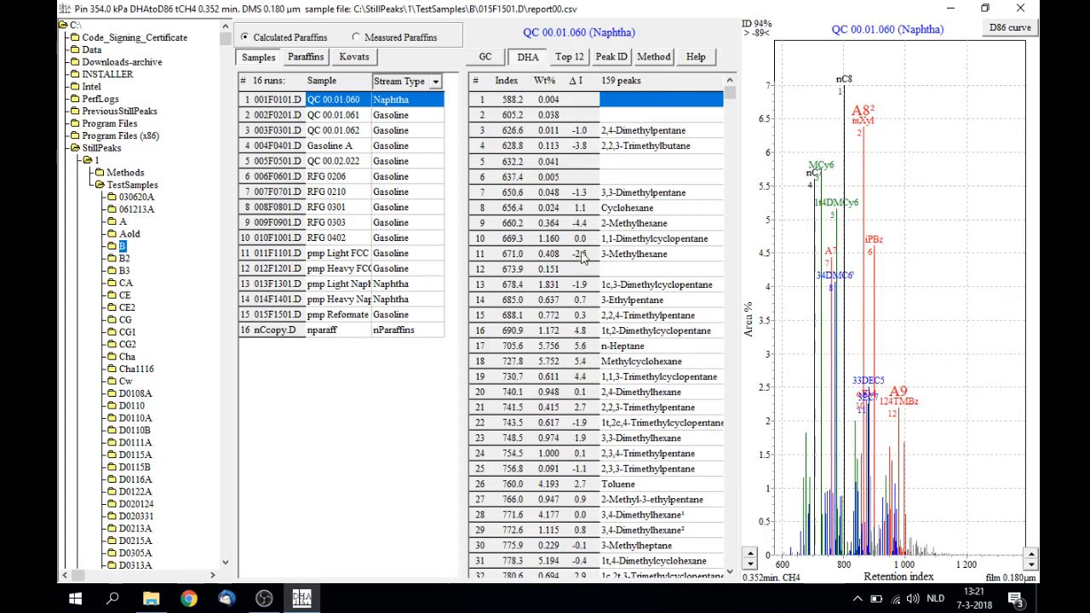
Inspect the sequence method of sequence B in Virtual GC and close it without saving
left_click(645, 59)
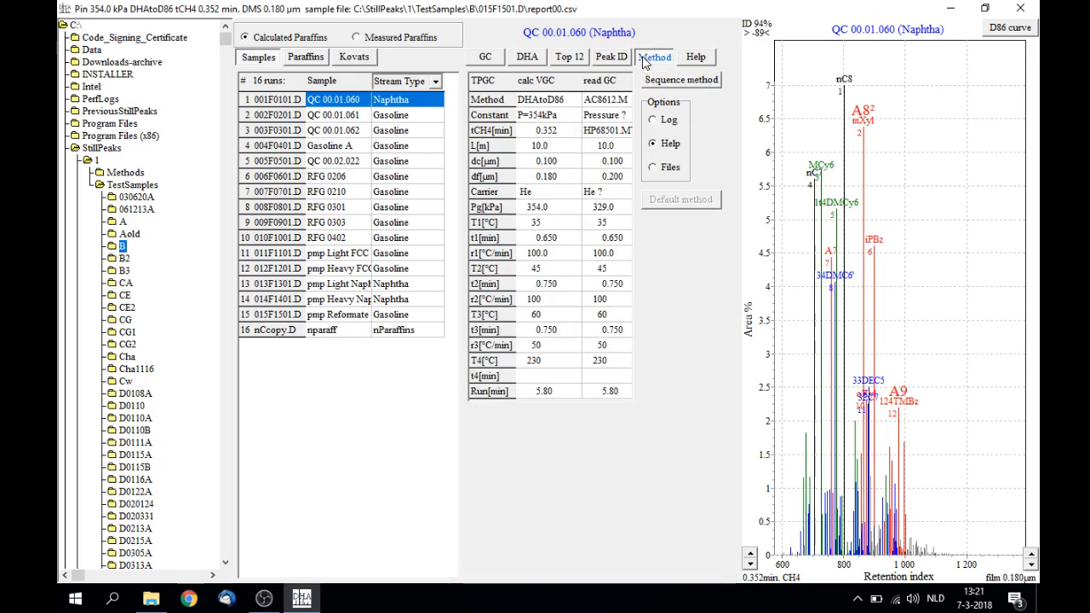
left_click(695, 84)
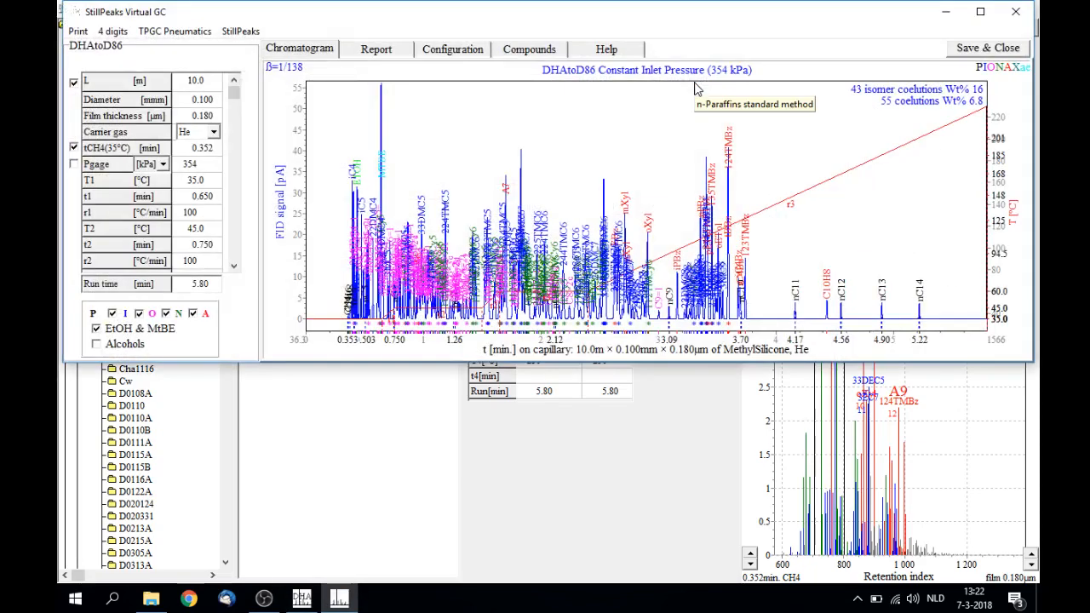
left_click(1016, 14)
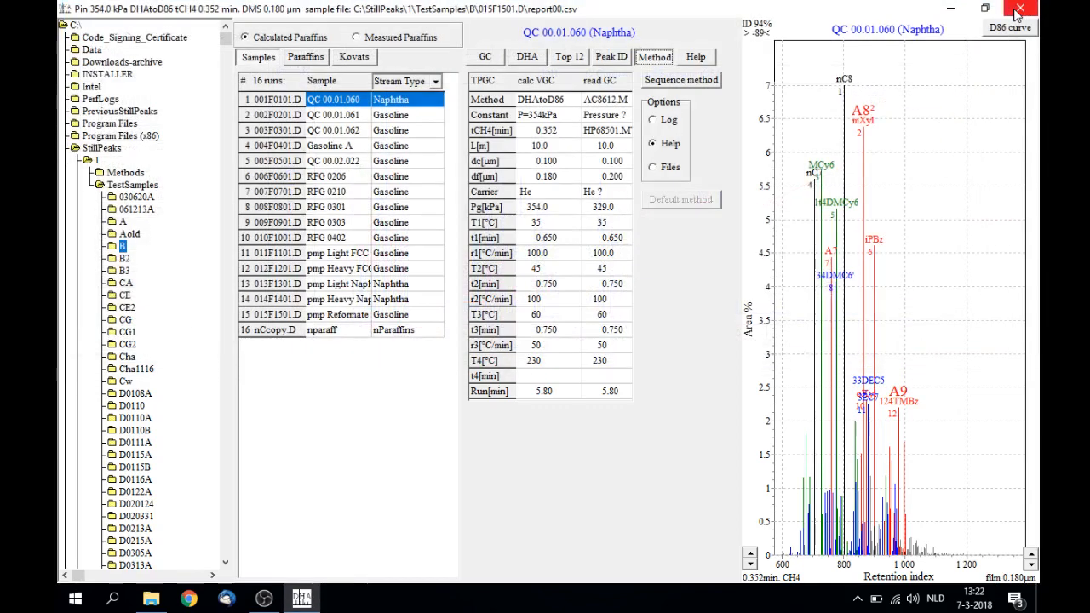